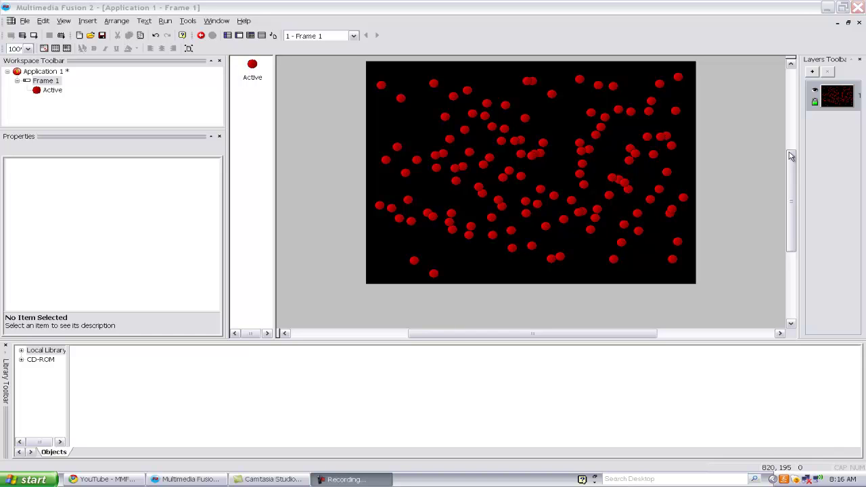
- Test-run the application to preview the moving red balls, and close its window
left_click(791, 156)
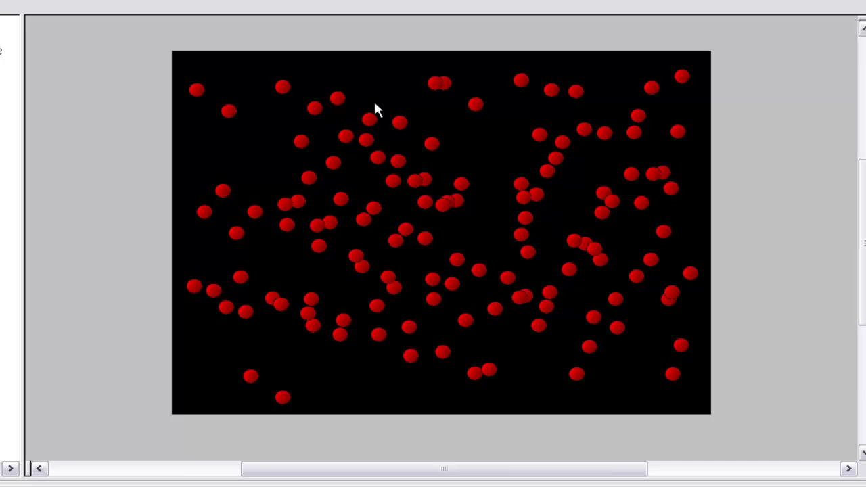
key("F8")
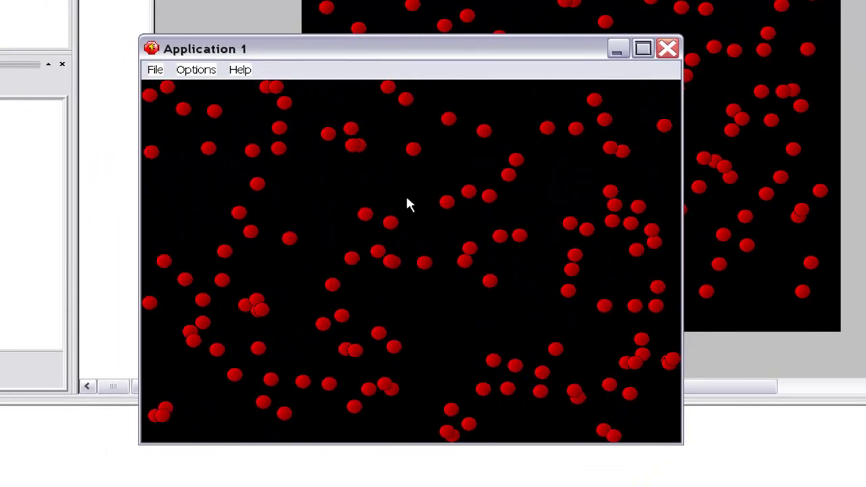
left_click(667, 49)
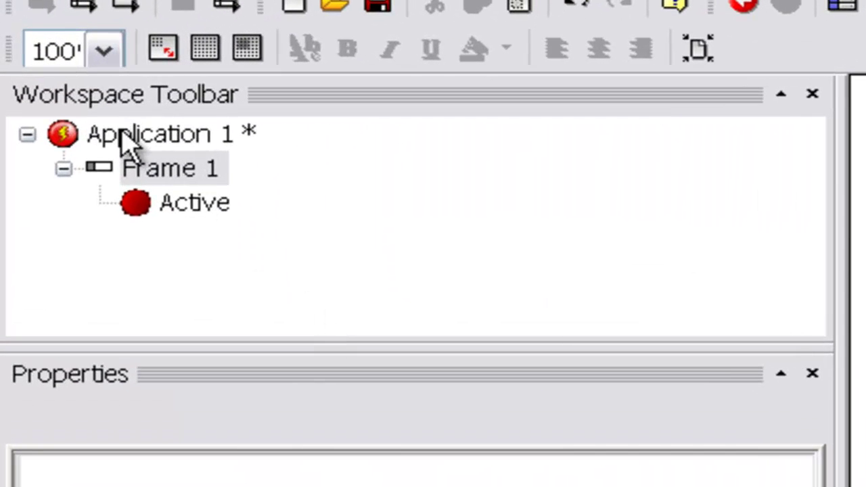
- Open the properties of Application 1 and choose Stand-alone Application as its build type
left_click(121, 135)
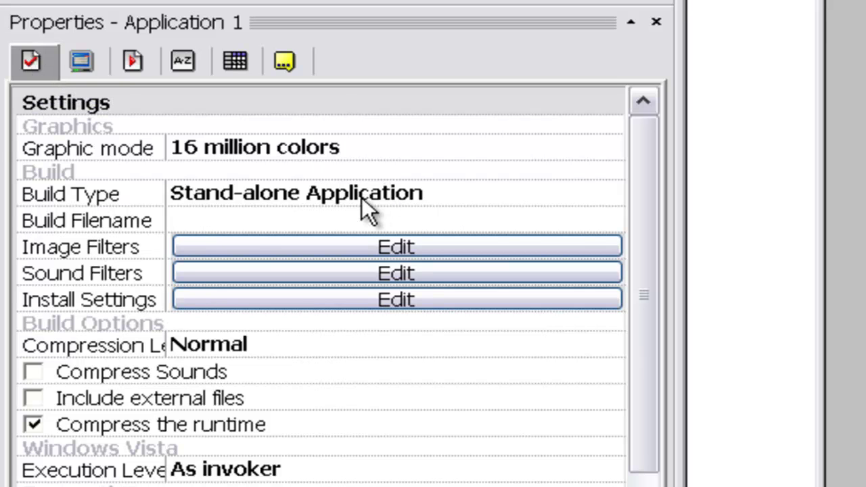
left_click(575, 197)
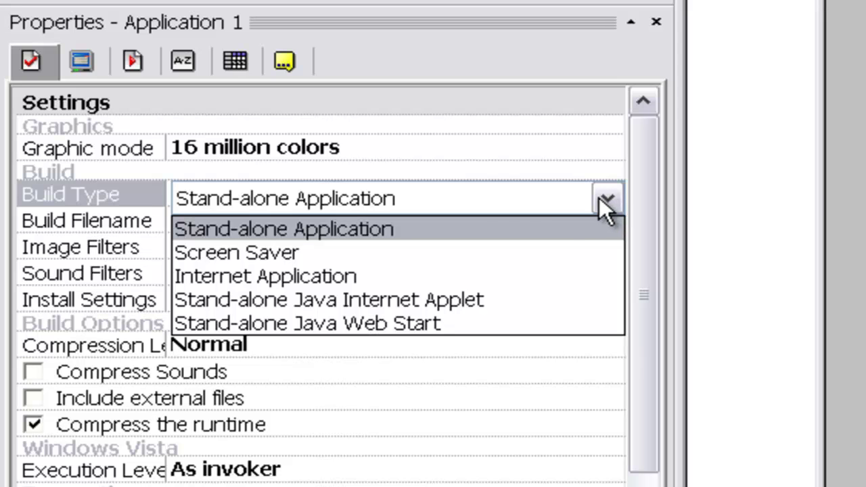
left_click(397, 229)
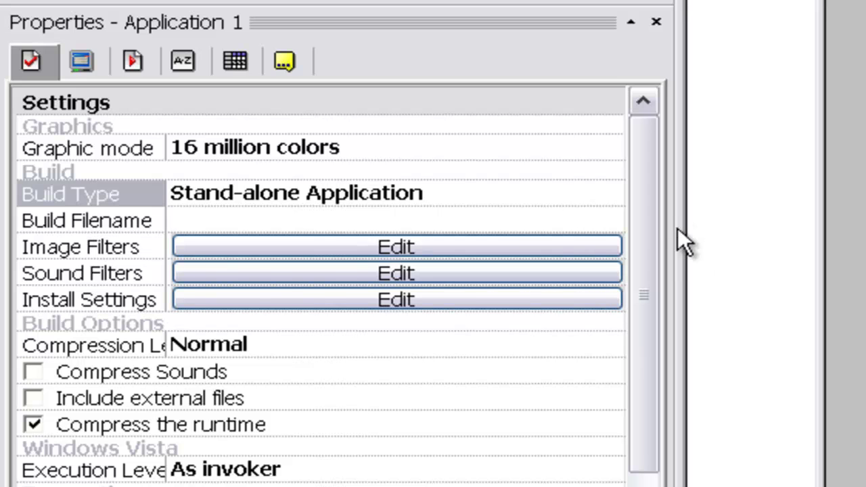
- Try the Screen Saver and Internet Application build types, switch back to Stand-alone Application, and review the remaining build options
left_click(601, 193)
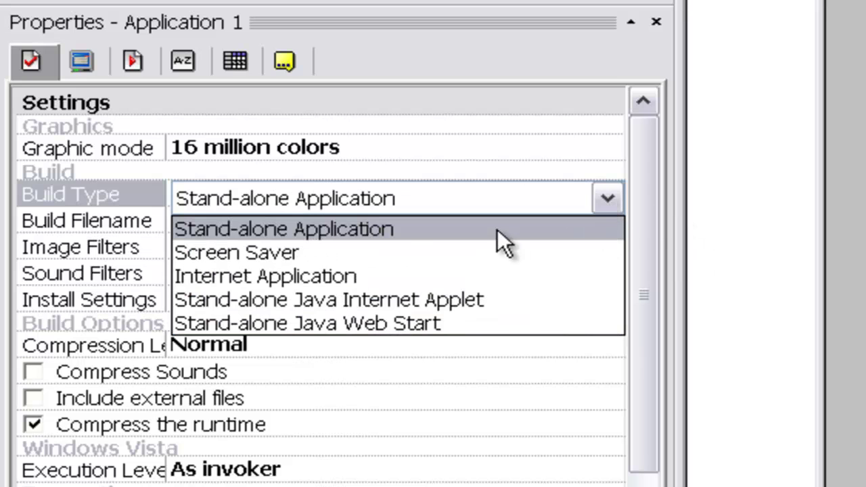
left_click(363, 252)
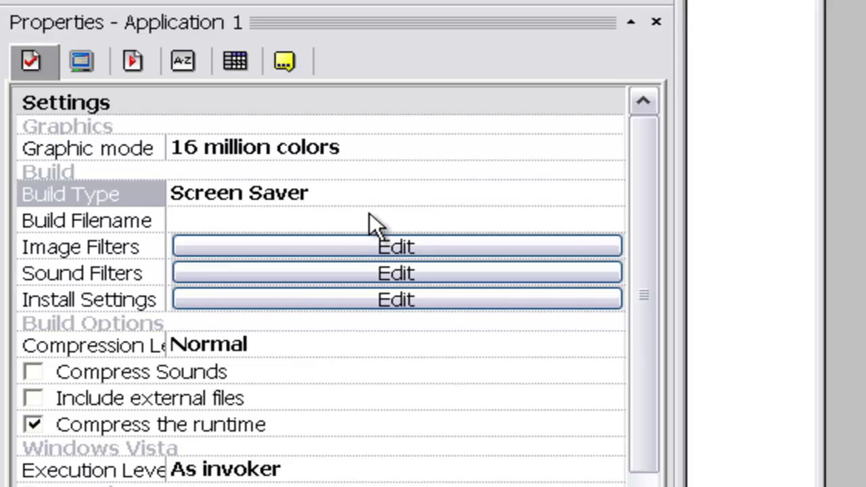
left_click(555, 185)
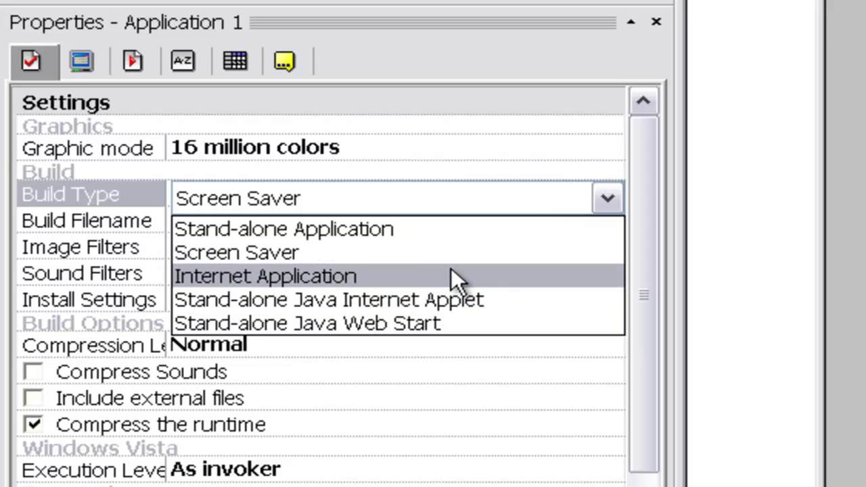
left_click(511, 274)
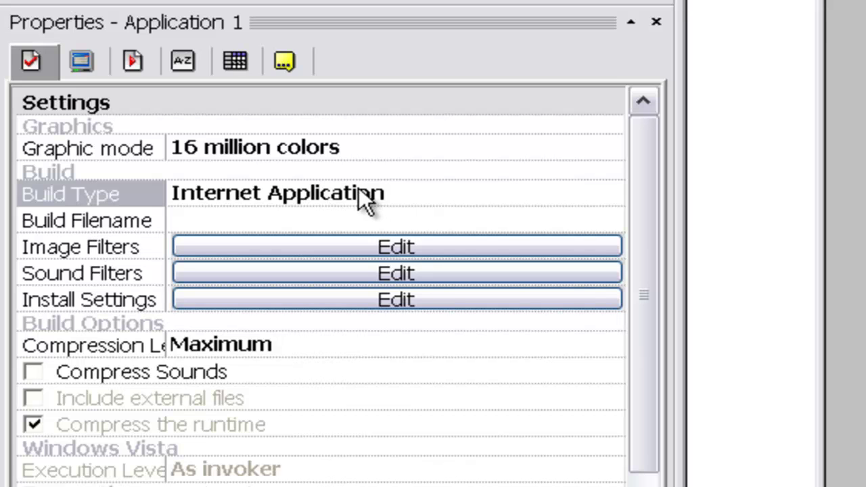
left_click(324, 191)
left_click(329, 229)
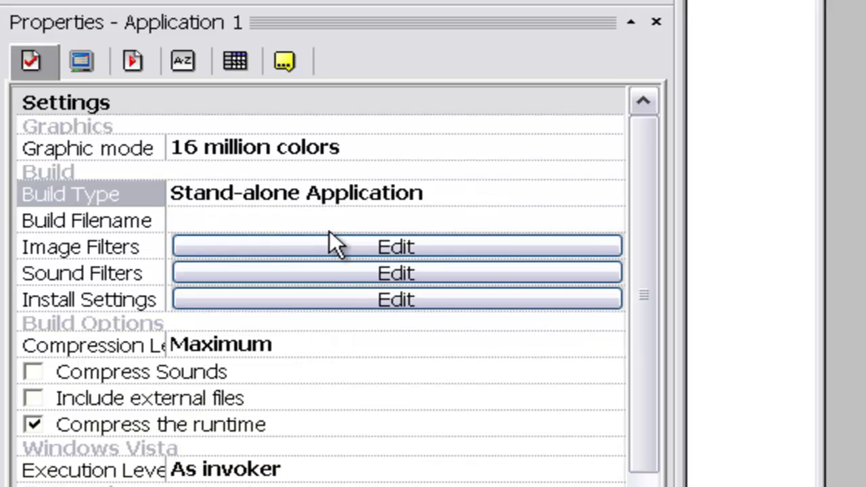
left_click(355, 189)
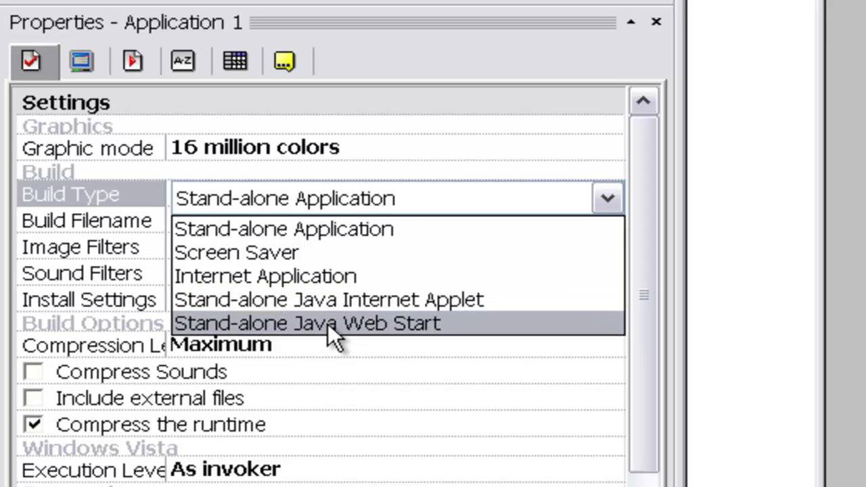
left_click(600, 192)
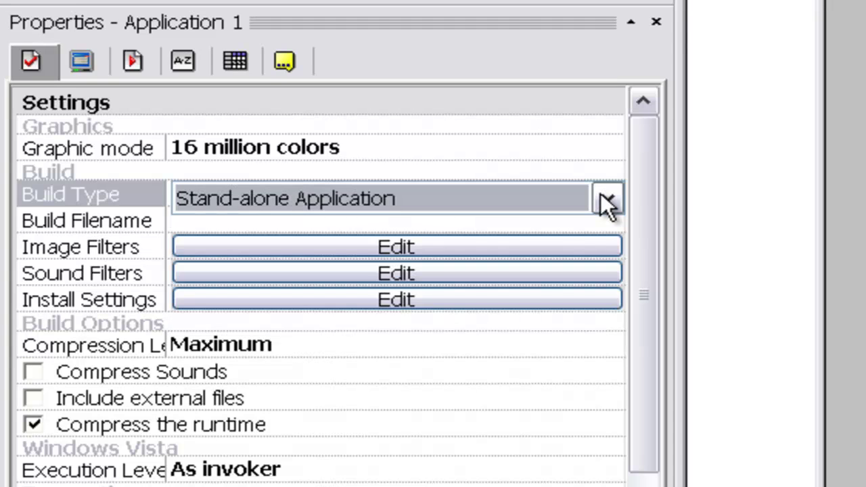
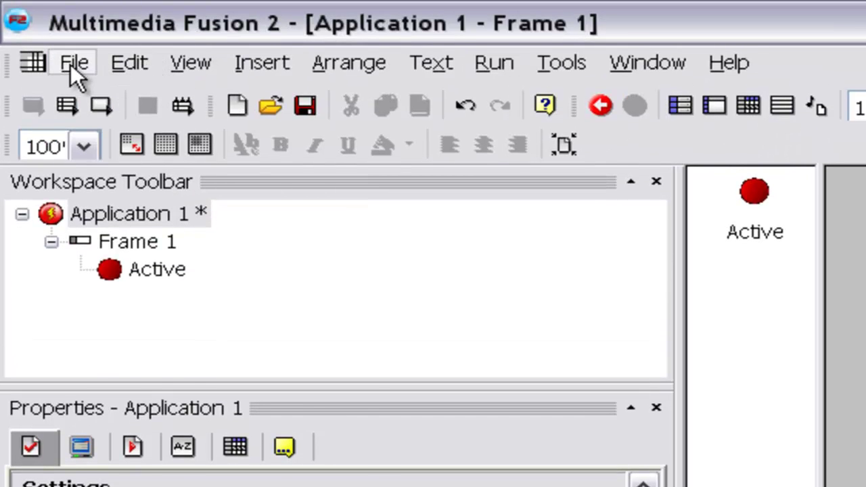
- Build the application as a stand-alone executable named screensaver in the mmf2 folder
left_click(72, 65)
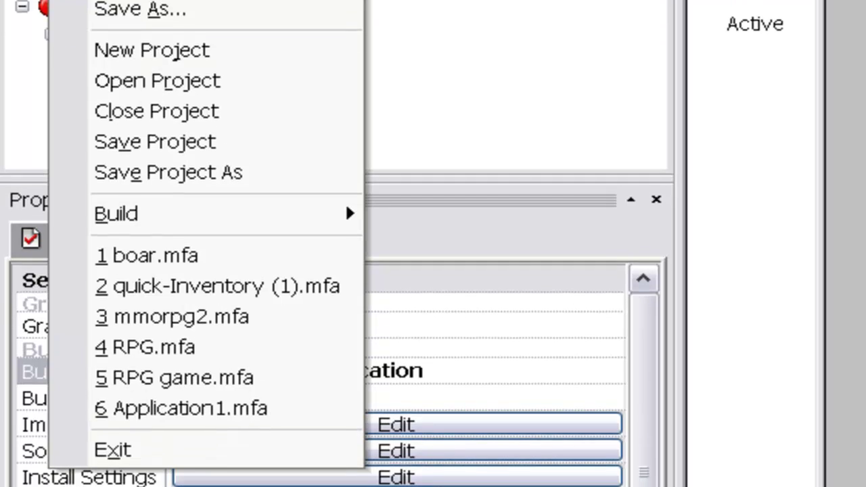
mouse_move(140, 211)
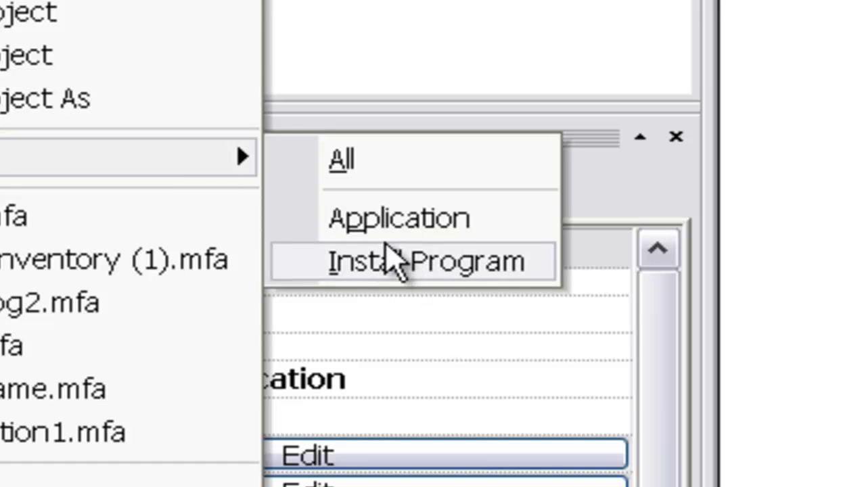
left_click(423, 227)
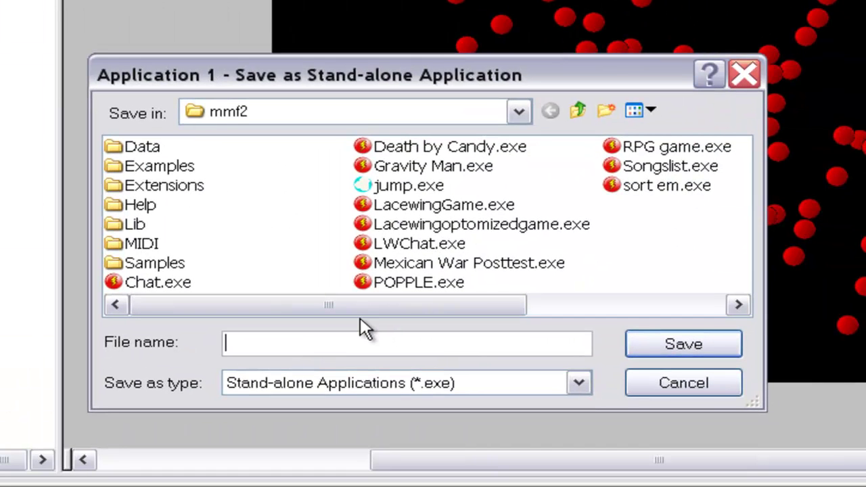
mouse_move(365, 185)
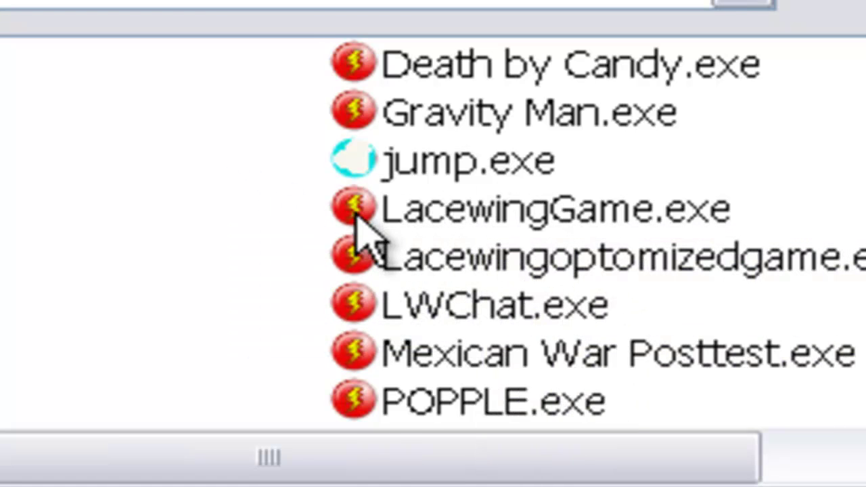
mouse_move(359, 215)
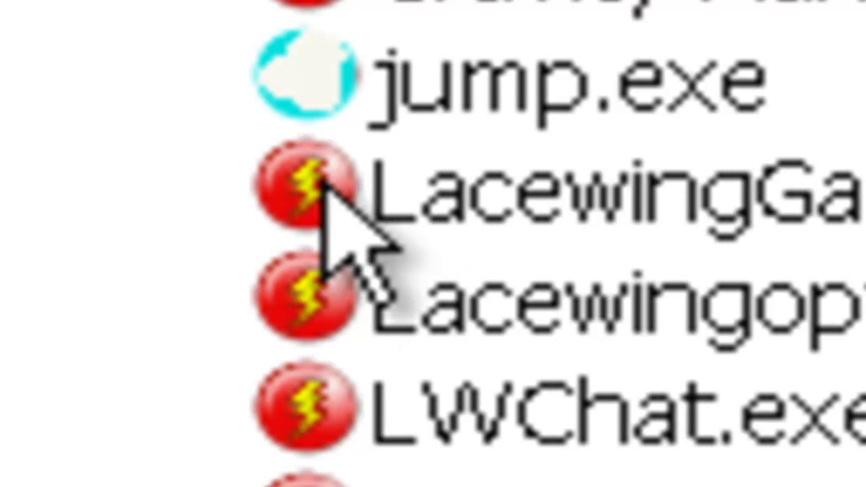
mouse_move(331, 129)
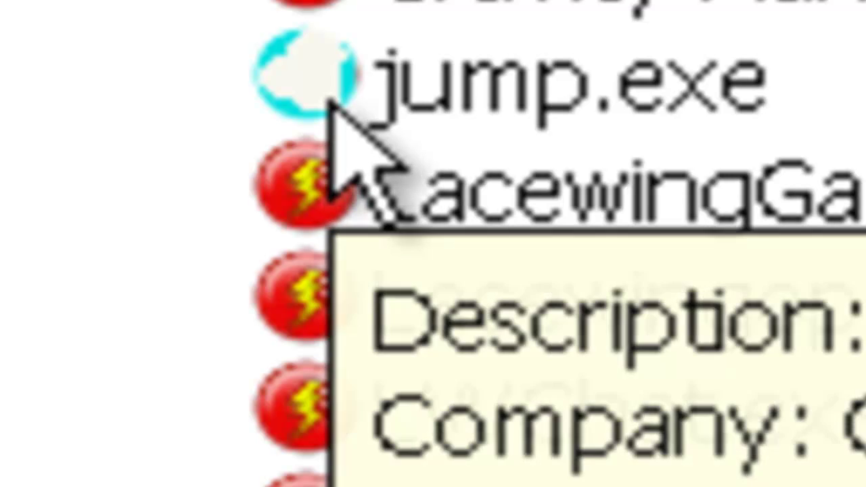
mouse_move(303, 165)
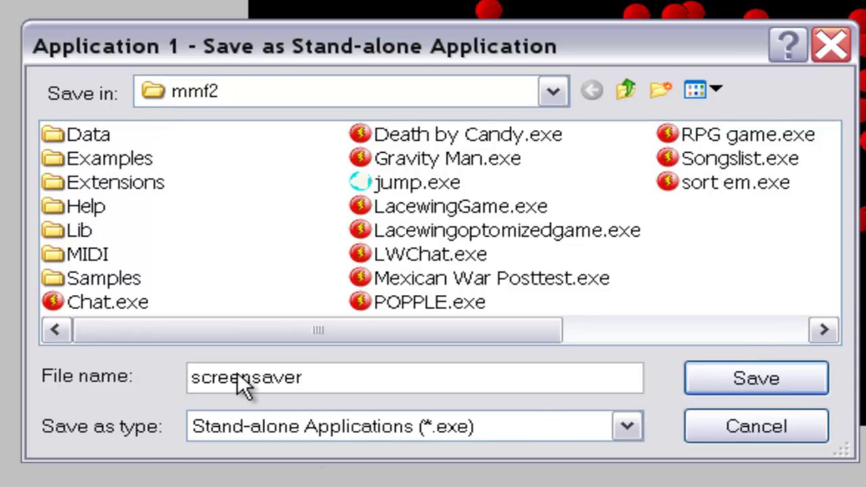
left_click(535, 432)
left_click(593, 430)
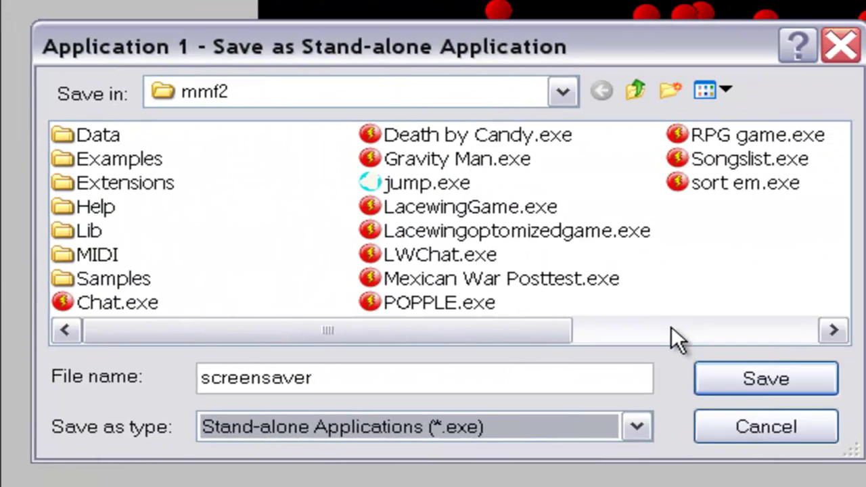
left_click(751, 377)
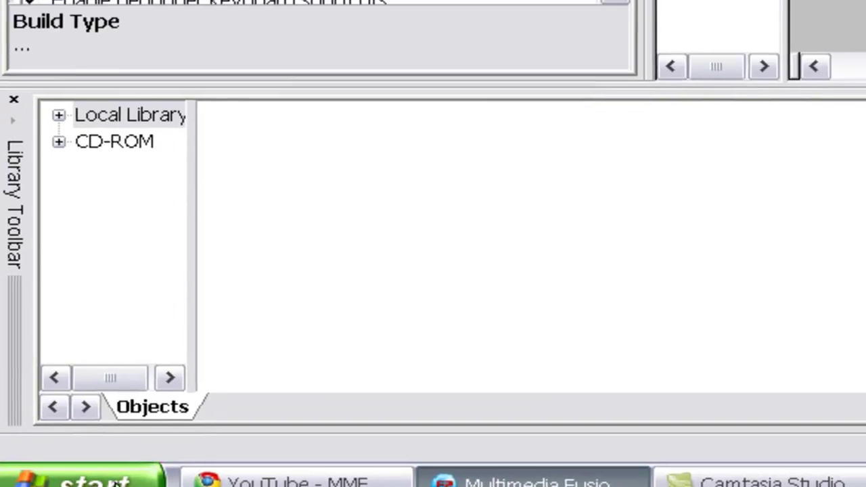
- Switch to Windows Explorer and open the mmf2 folder on the desktop
left_click(132, 461)
left_click(447, 41)
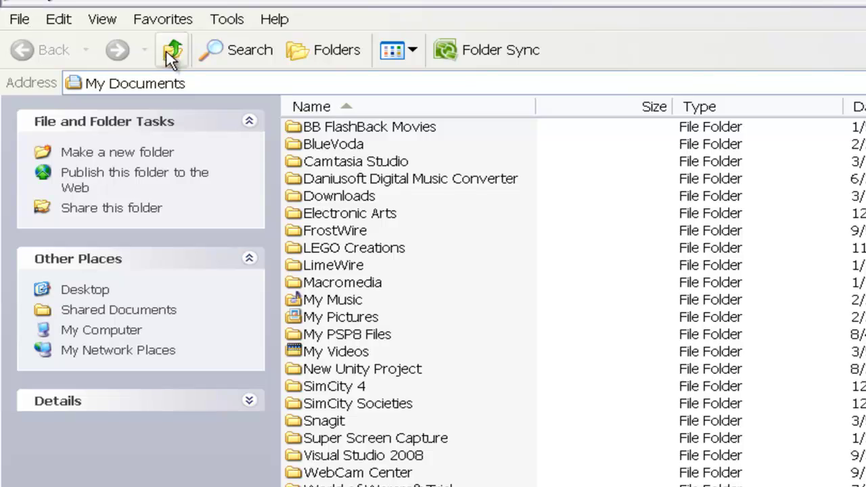
left_click(169, 55)
double_click(123, 178)
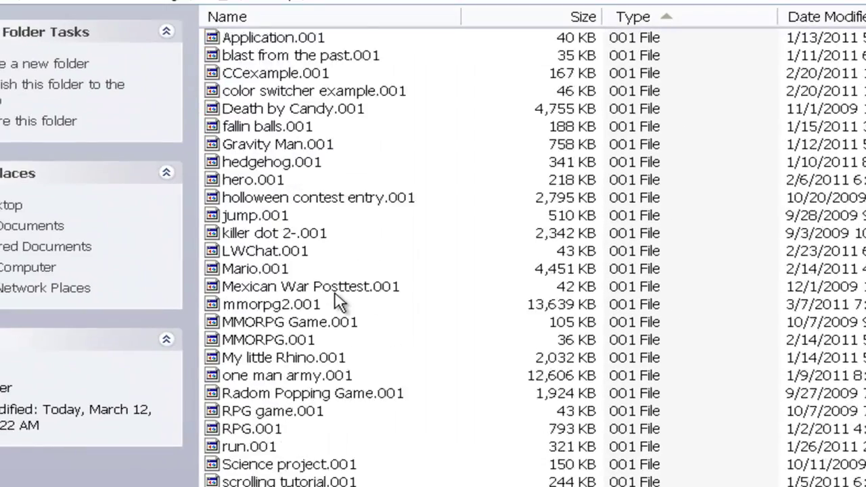
- Launch screensaver.exe from the mmf2 folder to test the build, and close its window
scroll(339, 301, "down", 5)
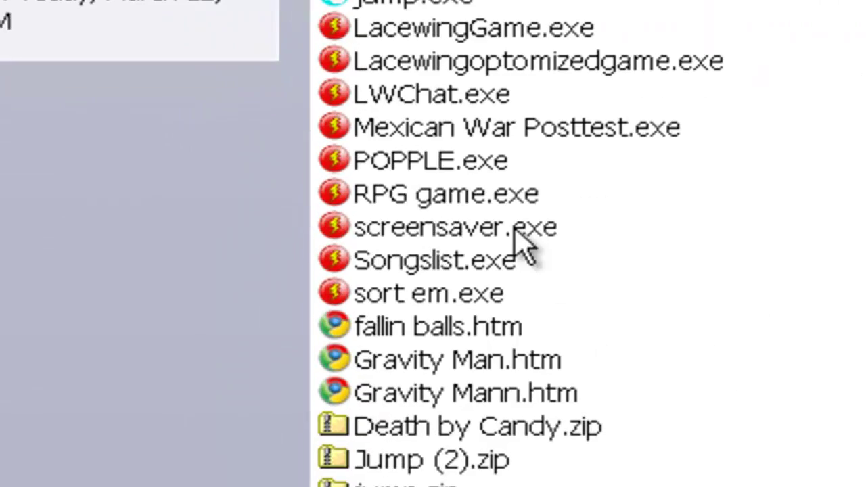
double_click(516, 230)
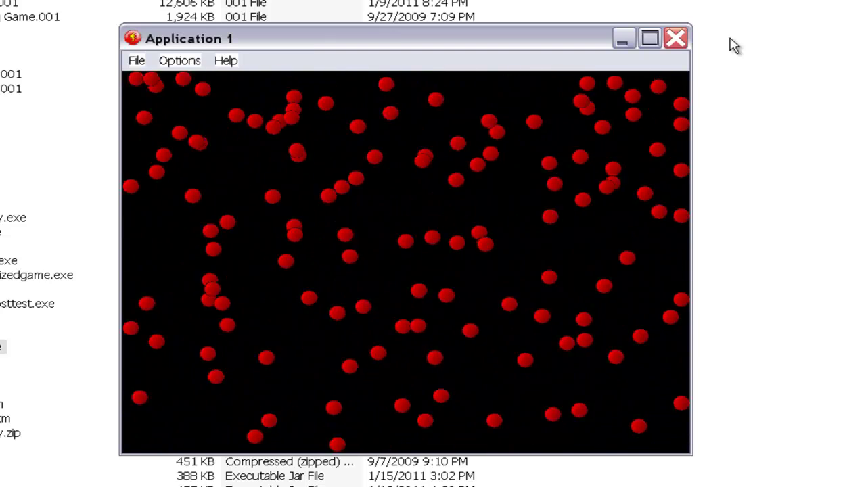
left_click(677, 38)
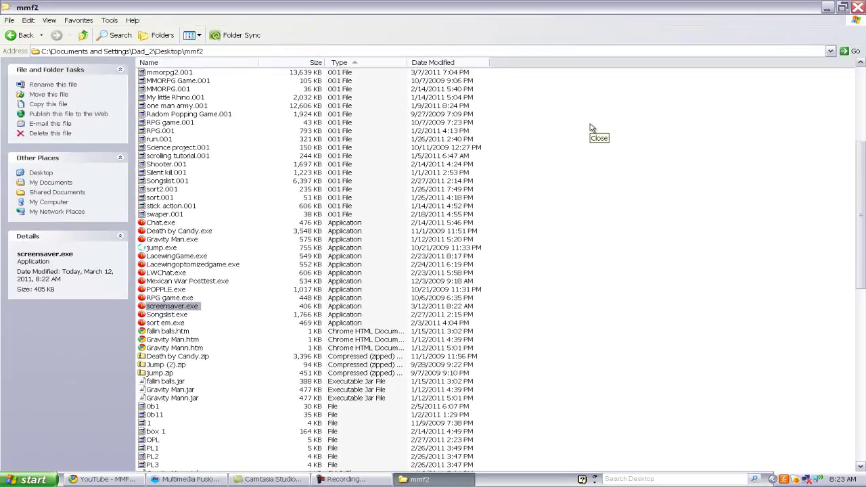
- Switch to the Chrome browser, load gamebuilder.info in a new tab, and open the site's Submit page
left_click(97, 477)
key("ctrl+t")
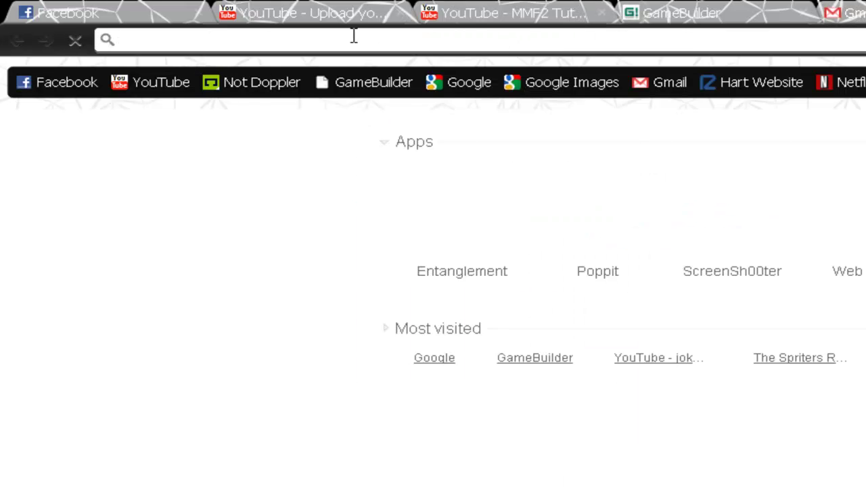
type("game")
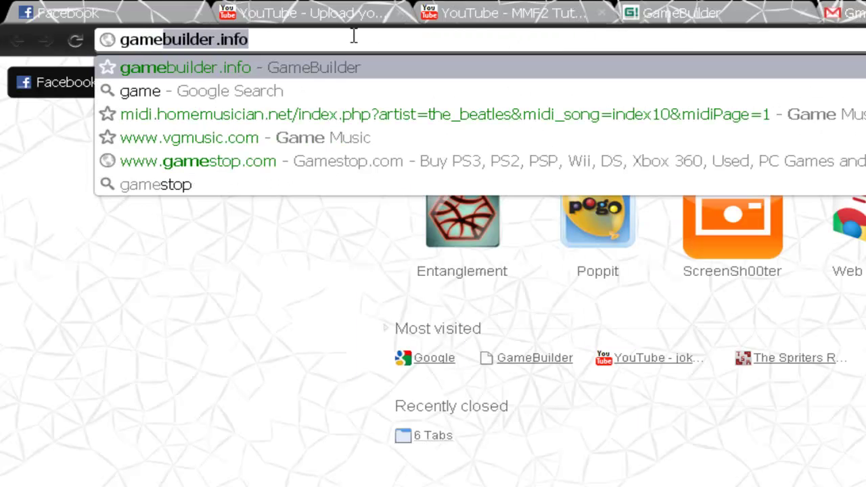
type("builder")
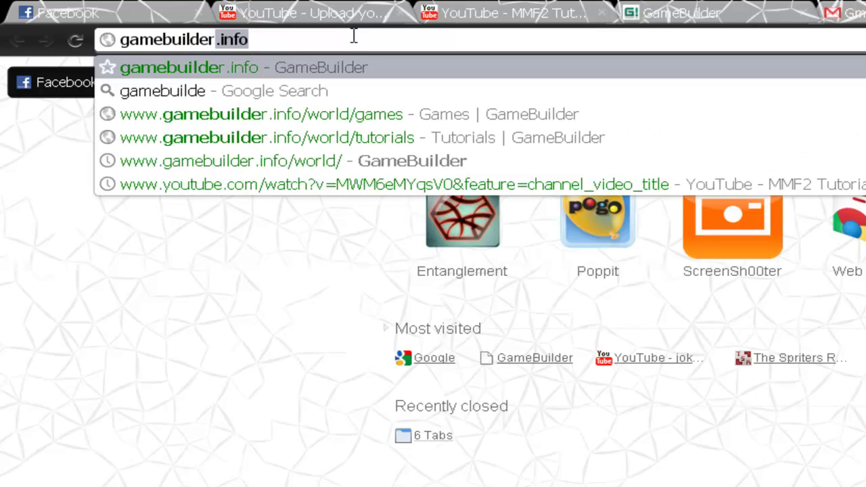
type(".info")
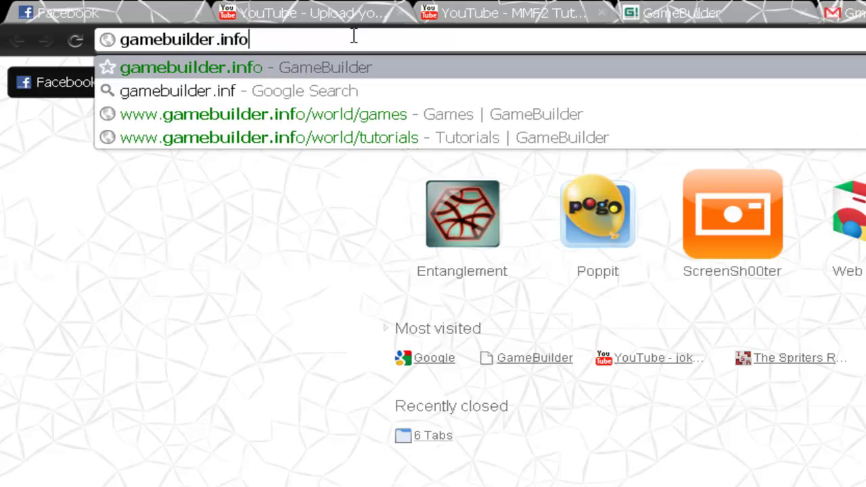
key("Return")
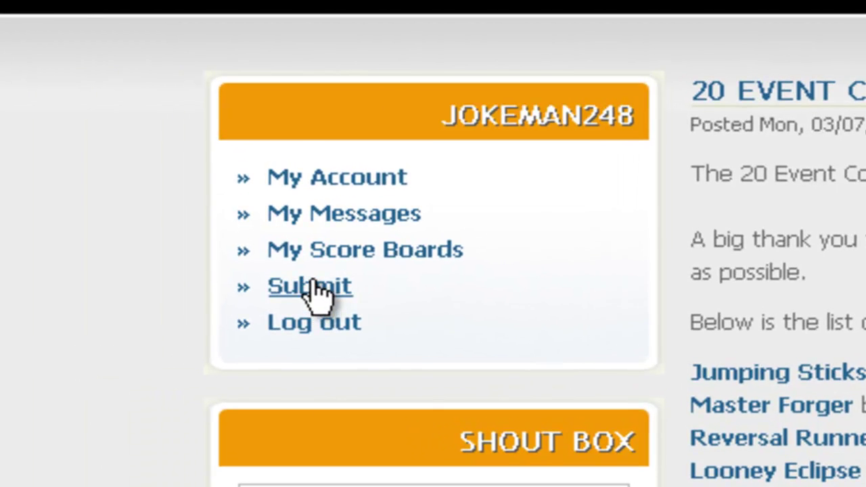
left_click(318, 293)
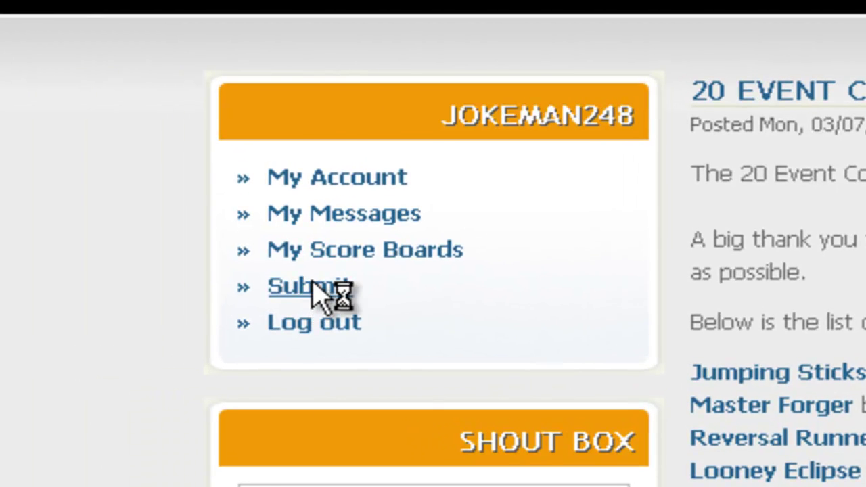
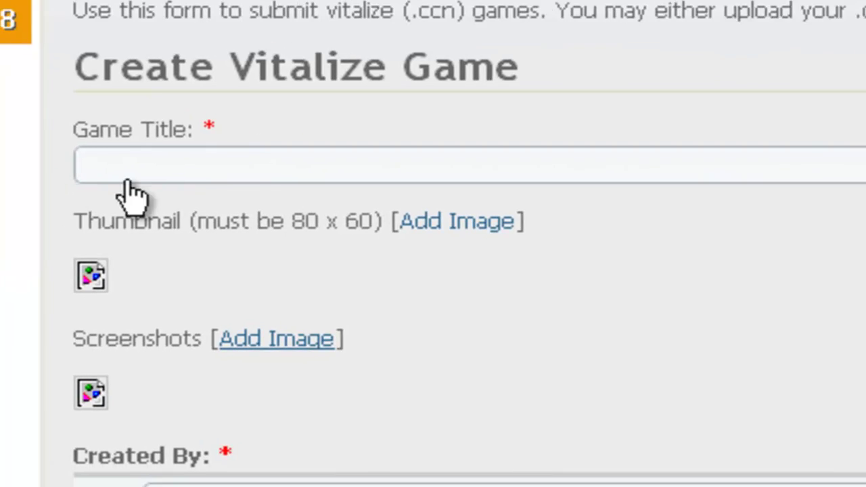
- Enter the creator's username under Created By and blsanfl;asdfal;sdfsjaefsaf as the description of the Vitalize game
left_click(152, 166)
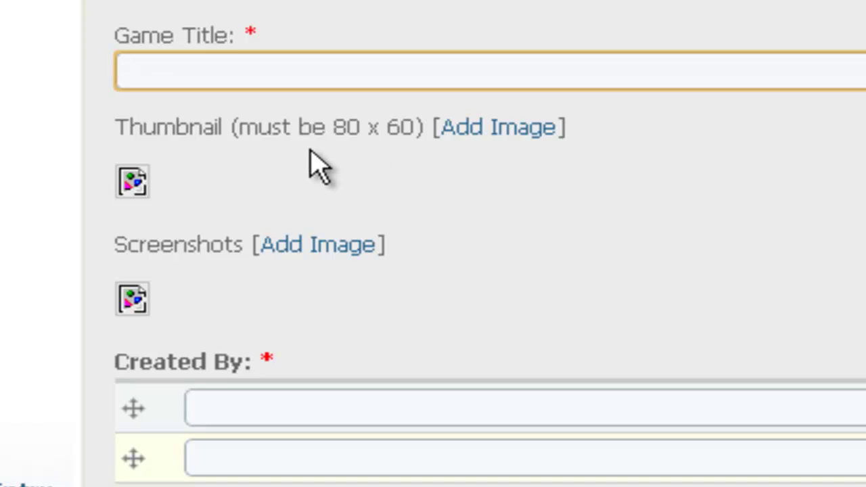
left_click(506, 132)
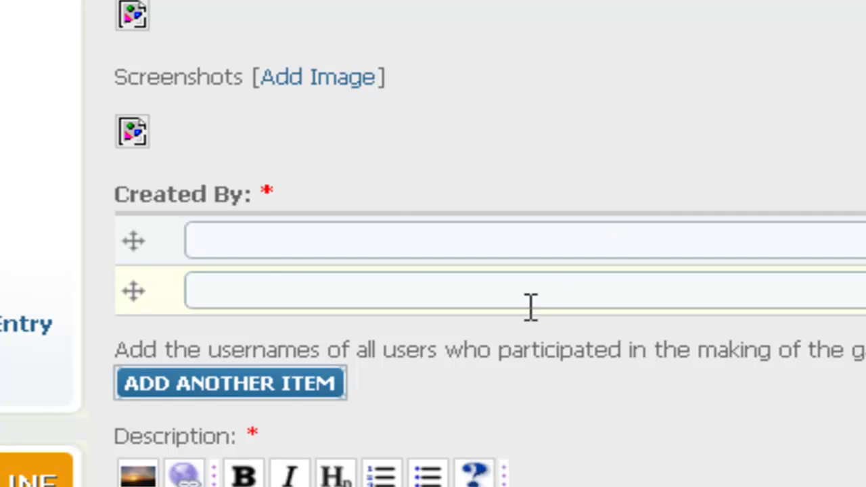
left_click(229, 239)
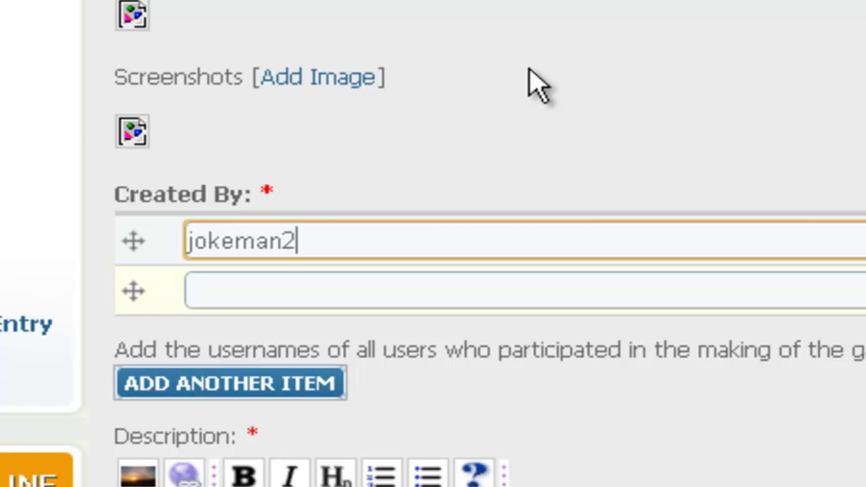
key("Tab")
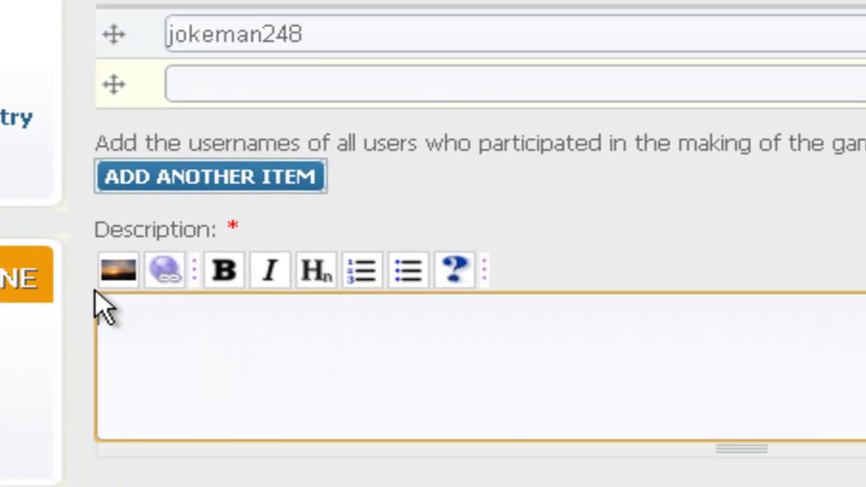
type("blsanfl;asdfal;sdfsjaefsaf")
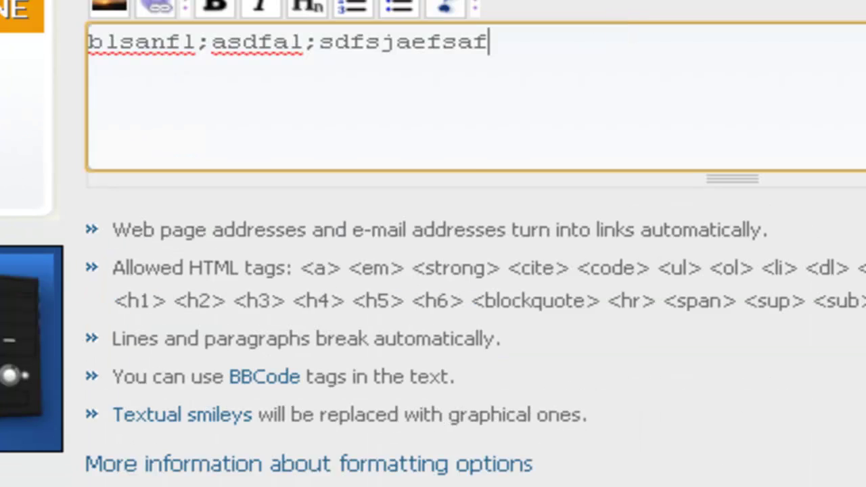
key("Tab")
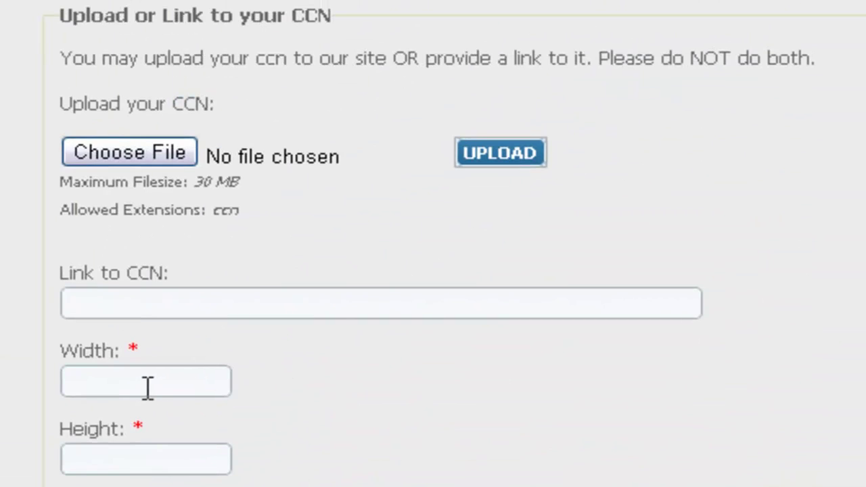
- Examine the required Width and Height fields in the CCN upload section, including the suggested entries for Width
left_click(148, 387)
left_click(124, 460)
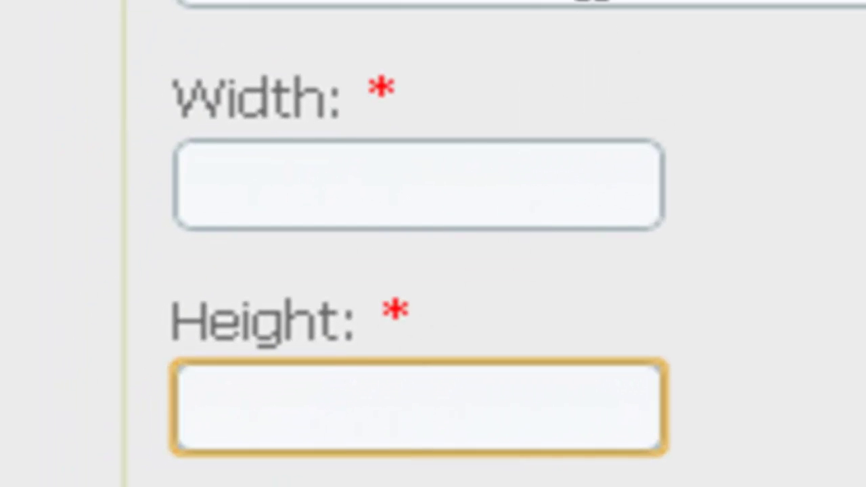
left_click(433, 165)
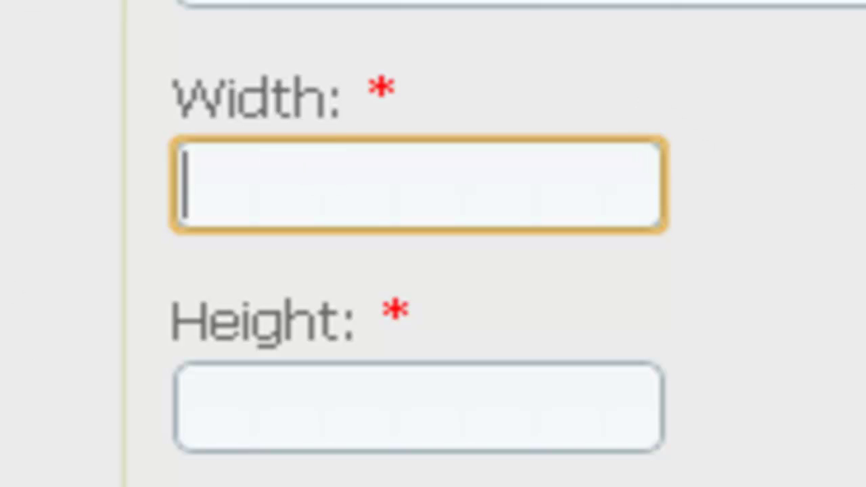
left_click(559, 196)
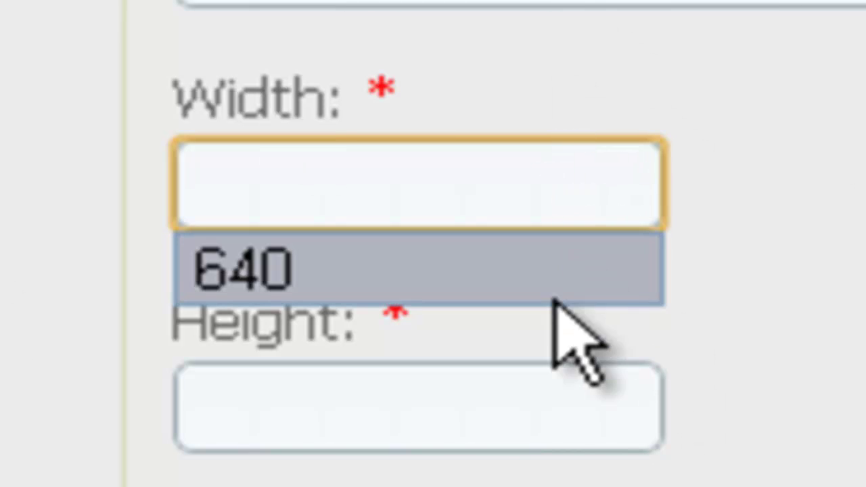
left_click(386, 409)
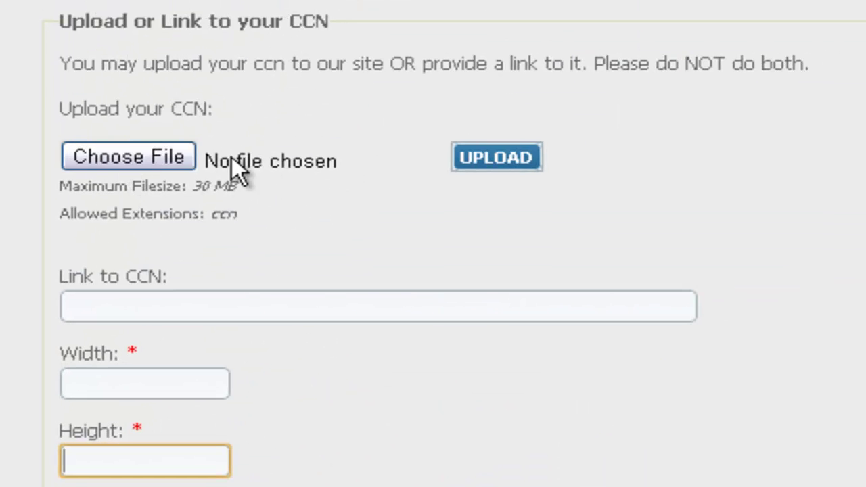
- Browse up to the Camtasia Studio folder in the CCN file chooser, close it without choosing a file, and go to the Link to CCN field
left_click(186, 155)
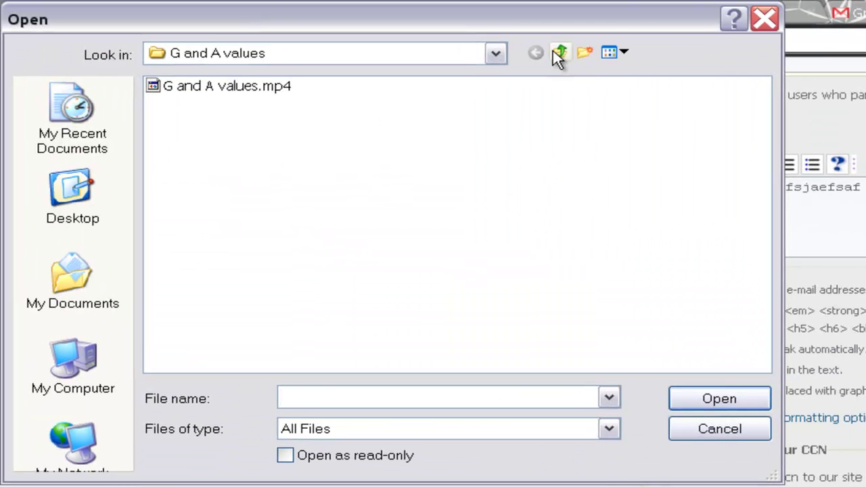
left_click(559, 54)
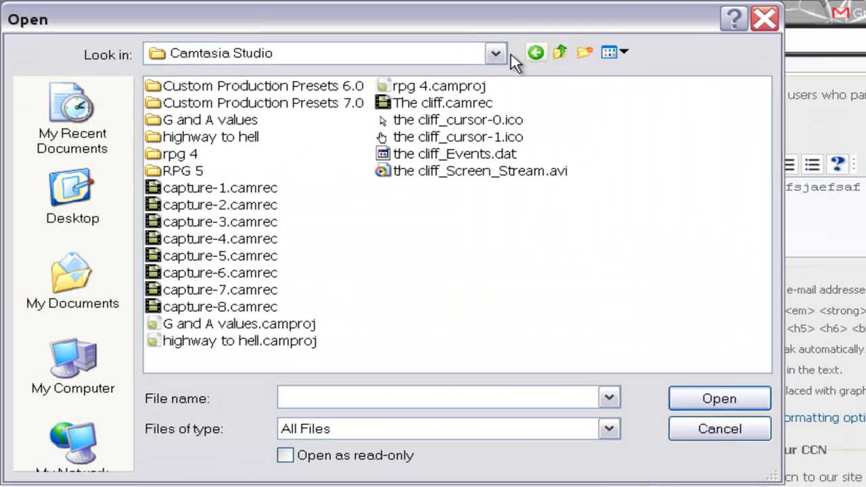
left_click(767, 19)
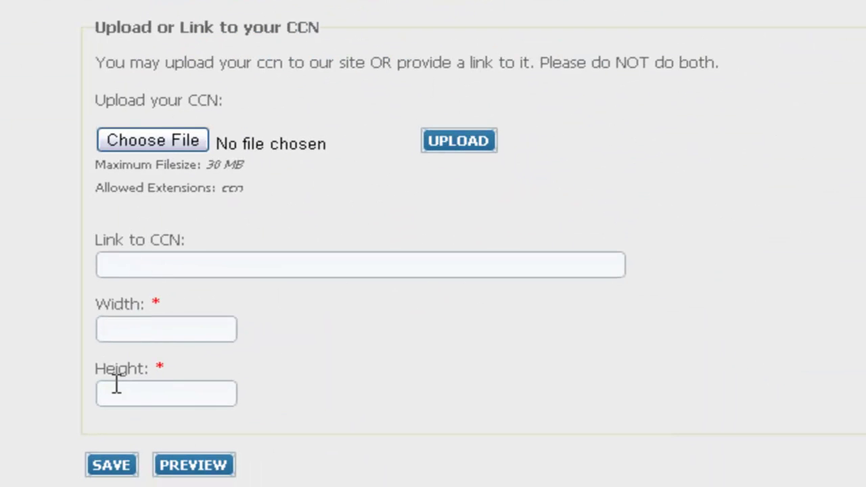
left_click(140, 260)
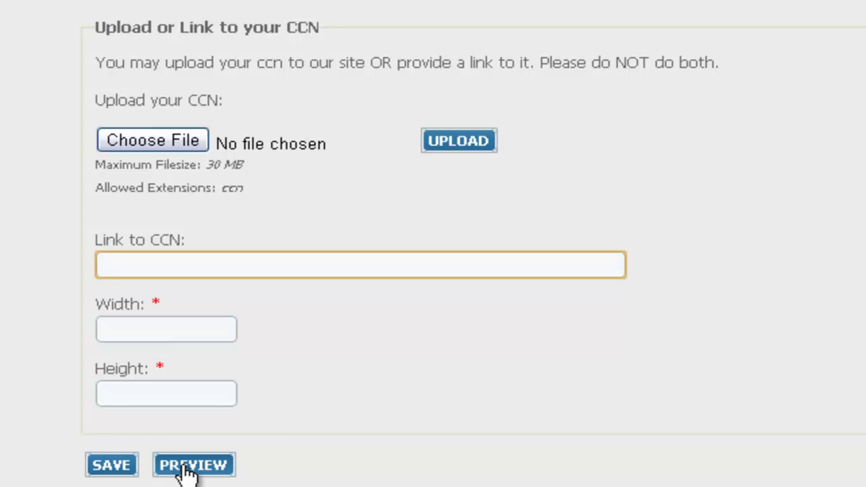
- Open the Vitalize game Bounce to the Moon from the related content on the member's profile page
scroll(27, 410, "up", 6)
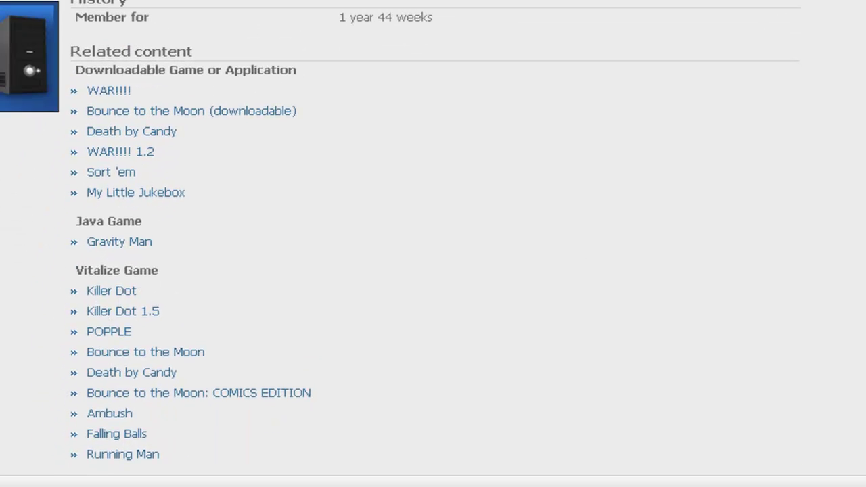
scroll(433, 244, "down", 2)
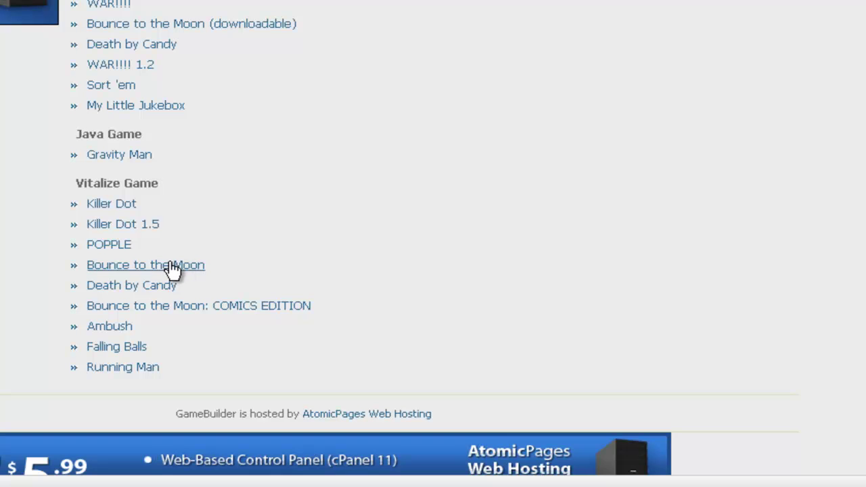
left_click(136, 265)
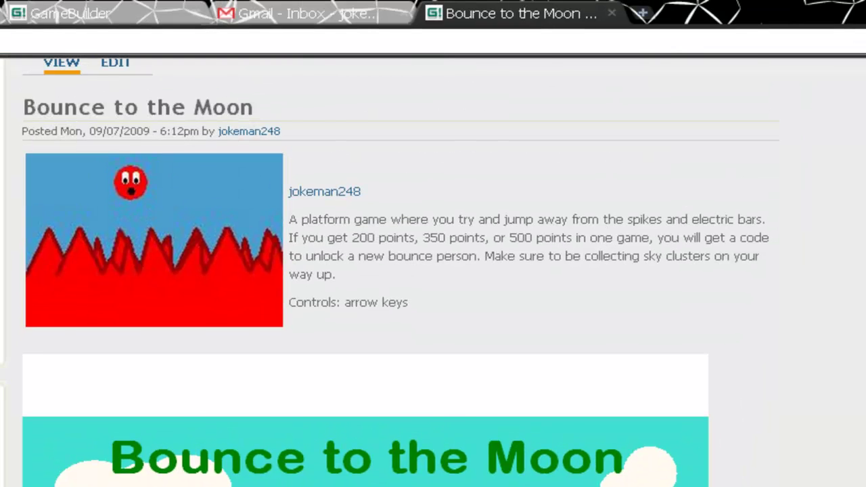
- Look through the comments and ratings below the Bounce to the Moon game, and return to the embedded game
scroll(434, 271, "down", 4)
scroll(226, 329, "down", 10)
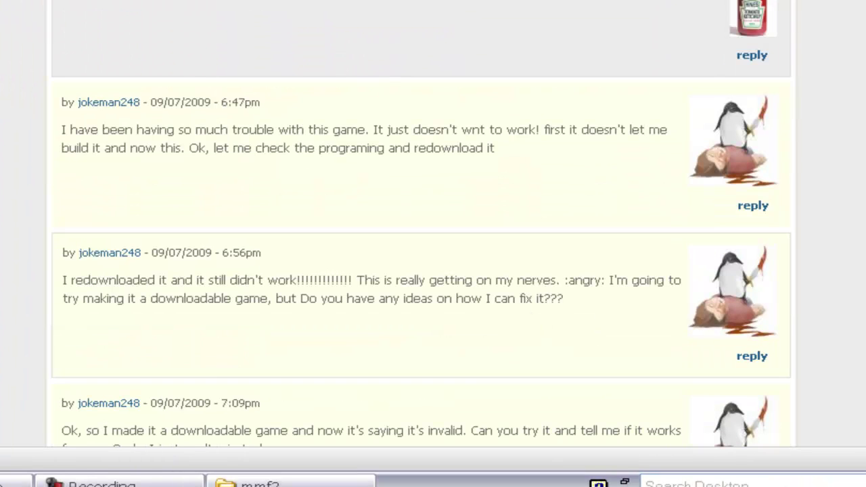
scroll(434, 223, "down", 2)
scroll(421, 223, "down", 15)
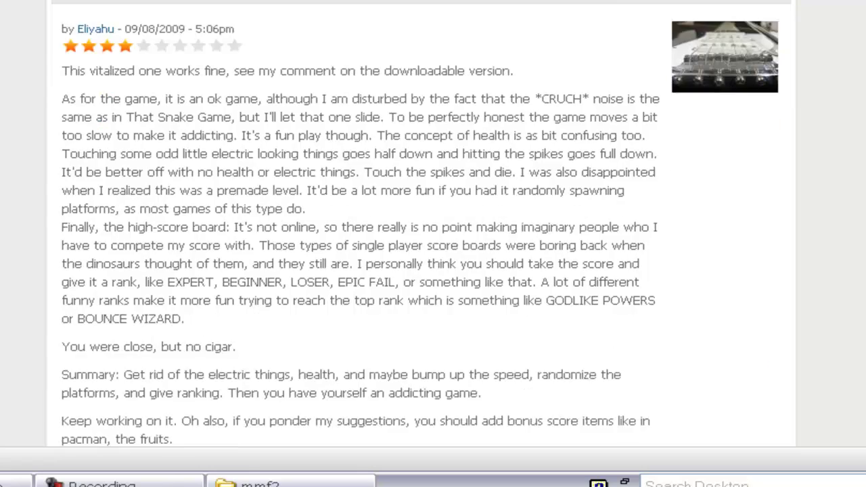
scroll(421, 224, "down", 20)
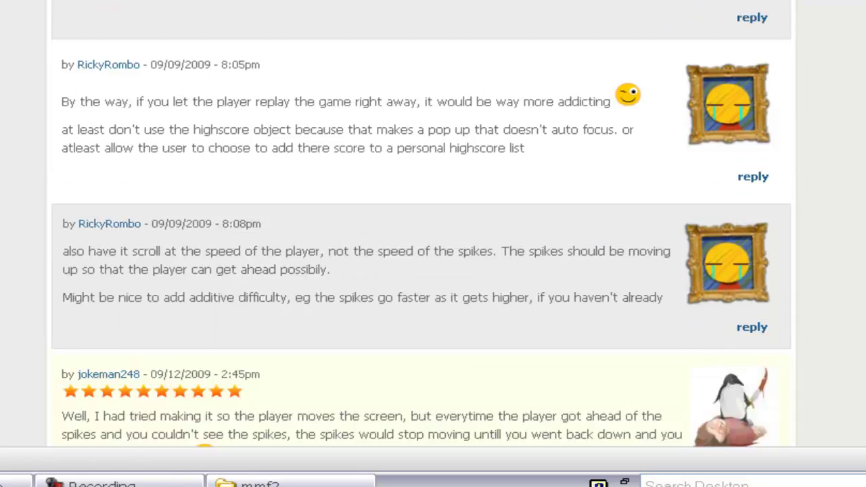
scroll(421, 224, "up", 20)
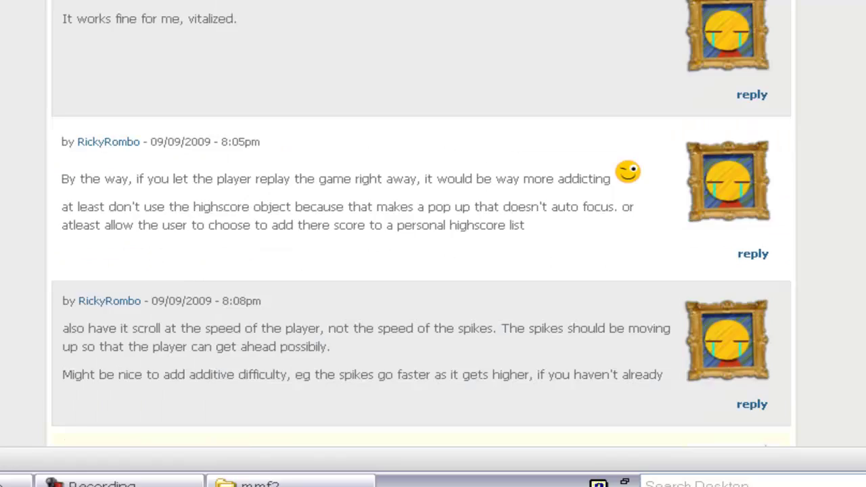
scroll(421, 224, "up", 15)
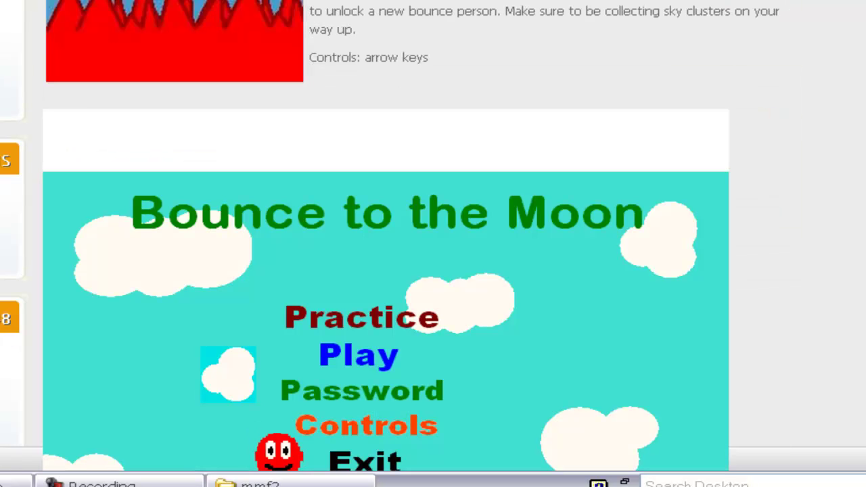
- Open the Password option in the embedded Bounce to the Moon game and close its prompt without entering anything
scroll(421, 224, "down", 5)
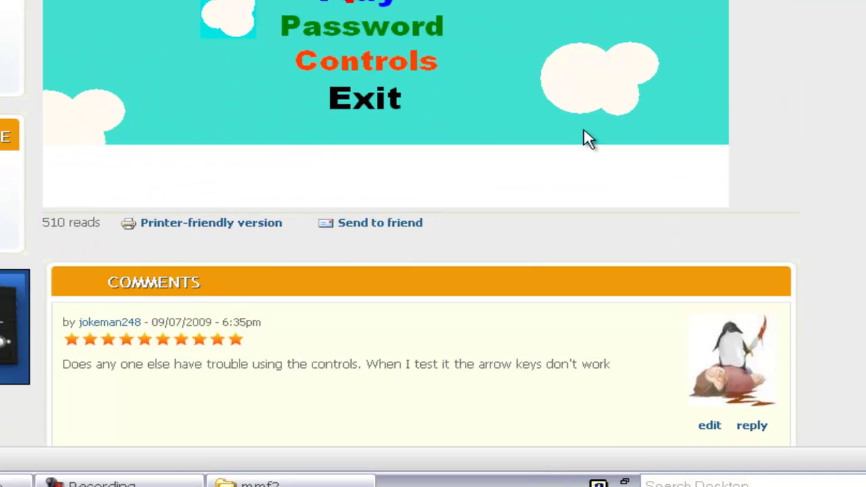
left_click(354, 27)
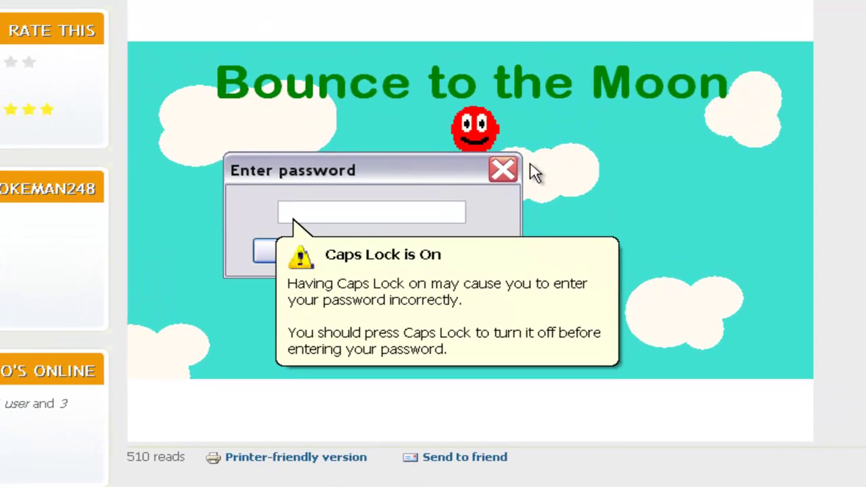
left_click(504, 173)
scroll(738, 57, "up", 4)
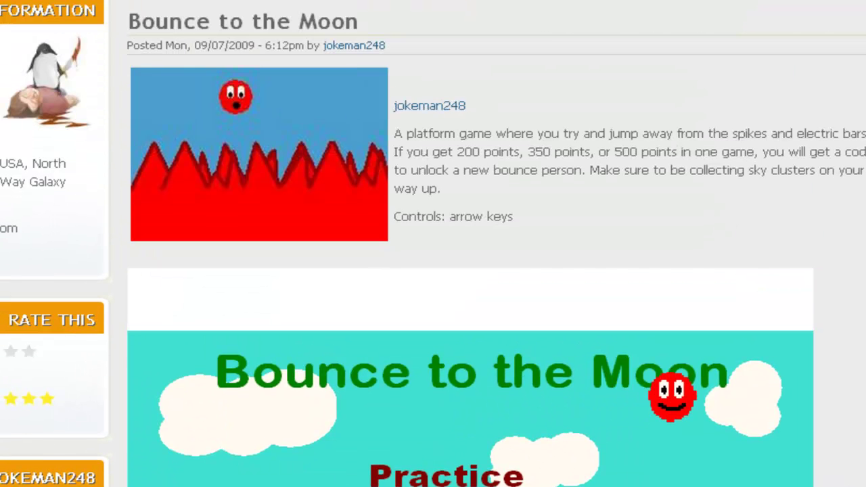